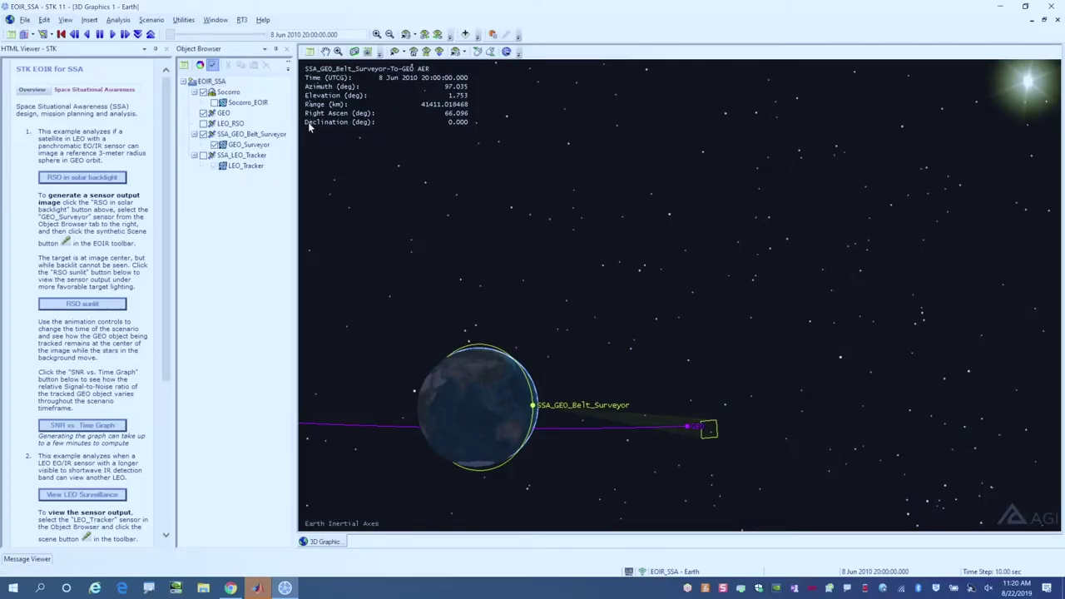
Step: Open GEO_Surveyor's properties on the Spectral tab, showing 0.4–0.7 um band edges and 6 intervals
click(247, 146)
click(251, 145)
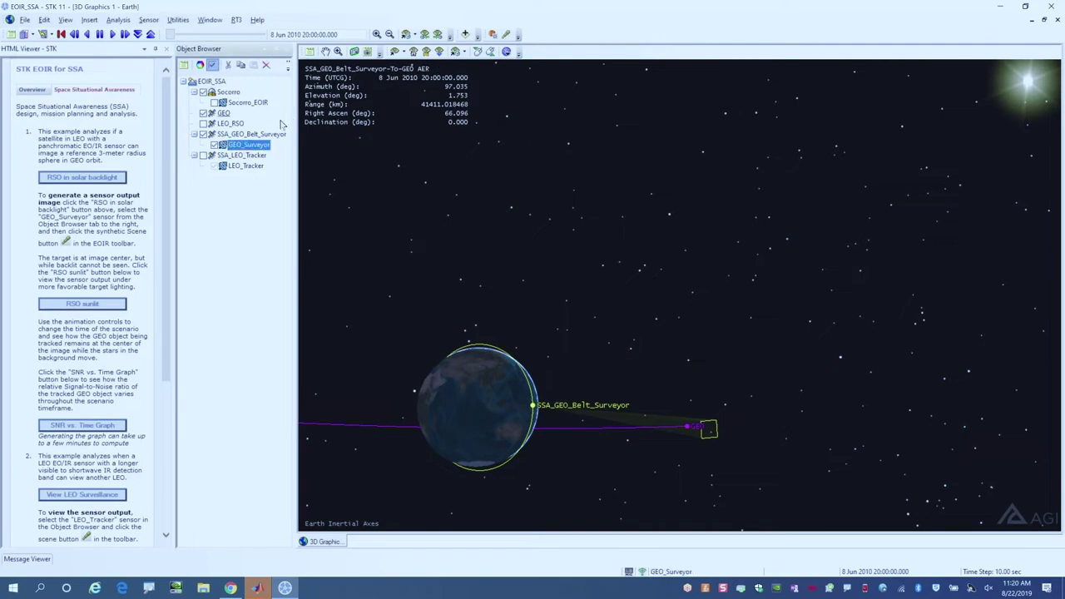
double_click(263, 148)
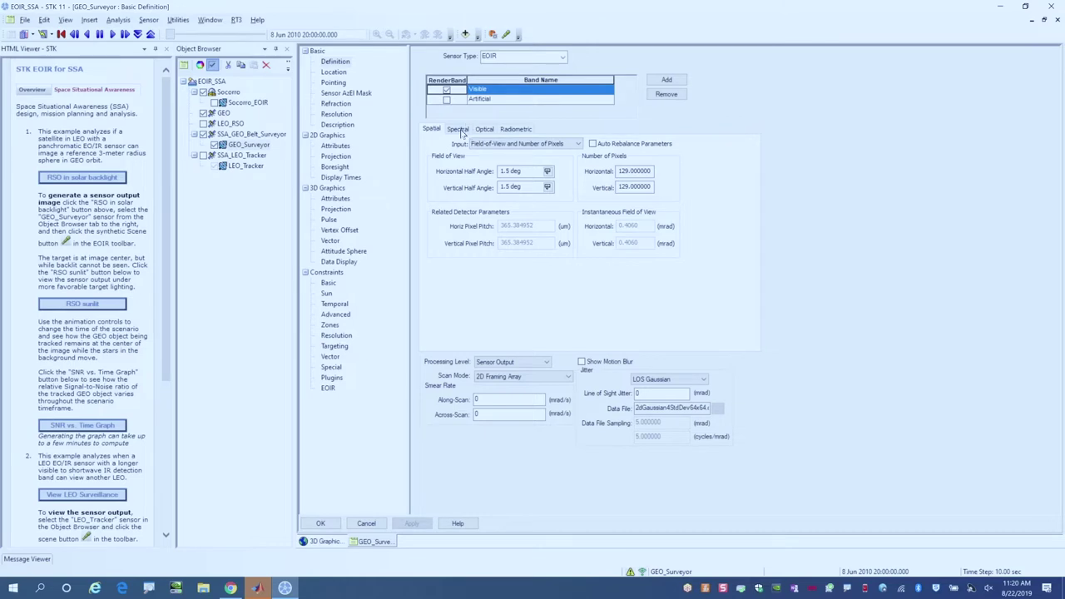
click(458, 129)
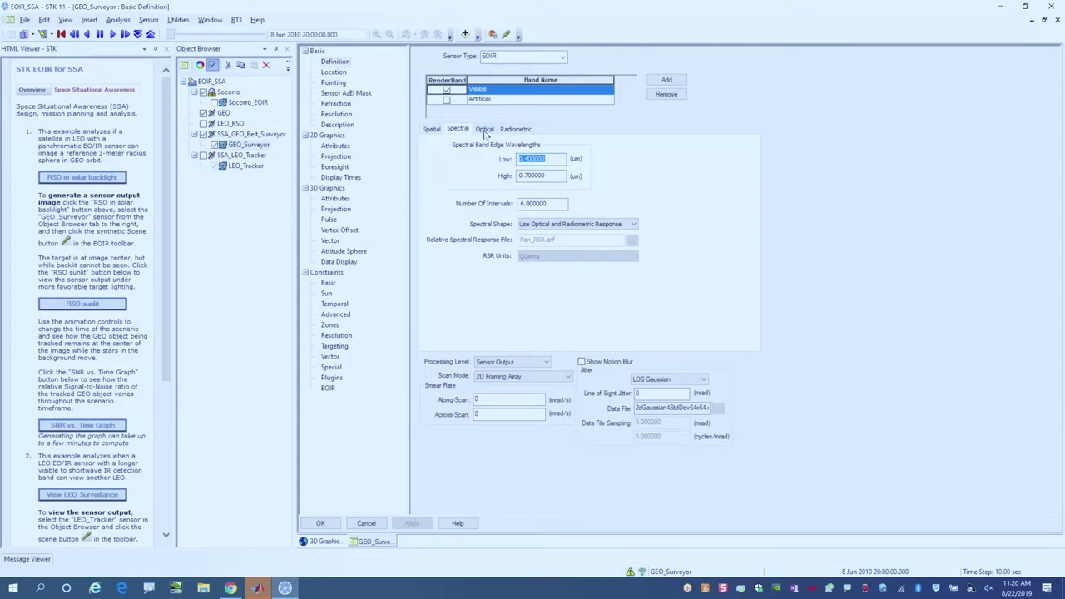
Step: Review GEO_Surveyor's optics (F-number 2, 90 cm focal length), keeping Diffraction Limited image quality
click(485, 131)
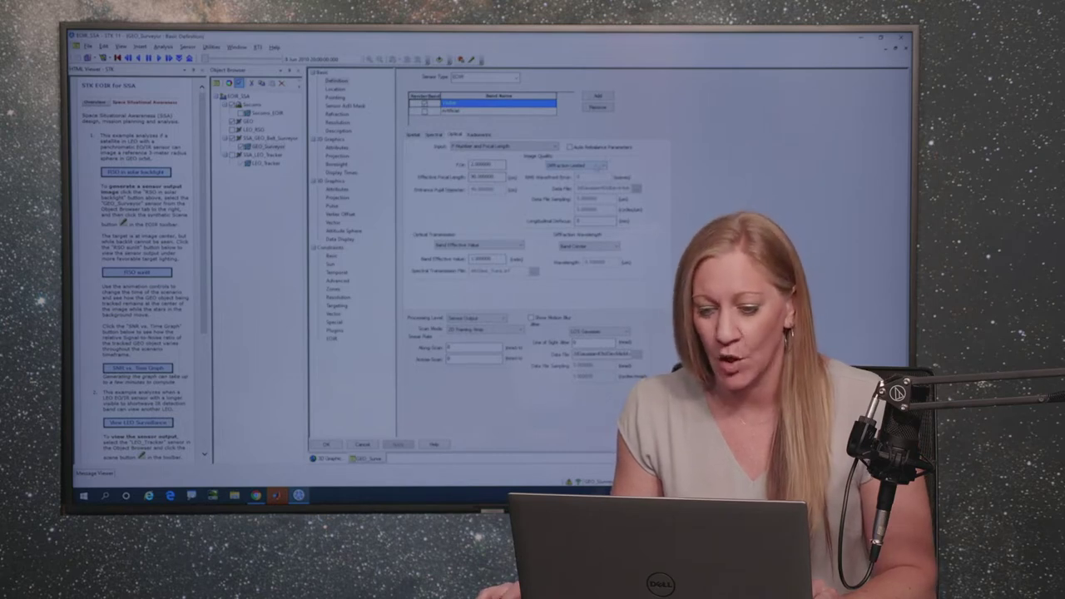
click(576, 166)
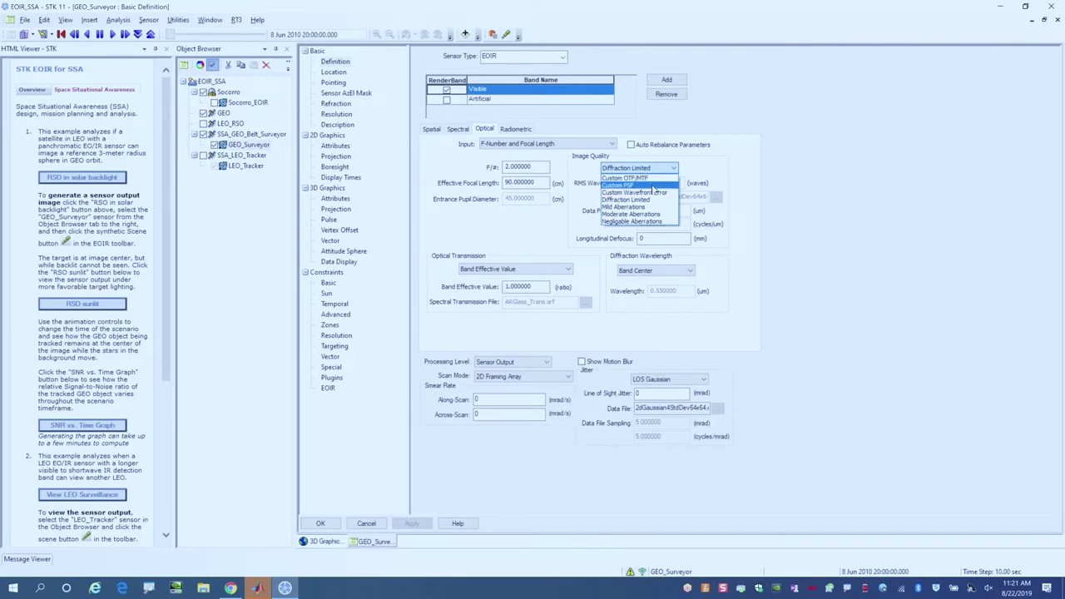
click(520, 131)
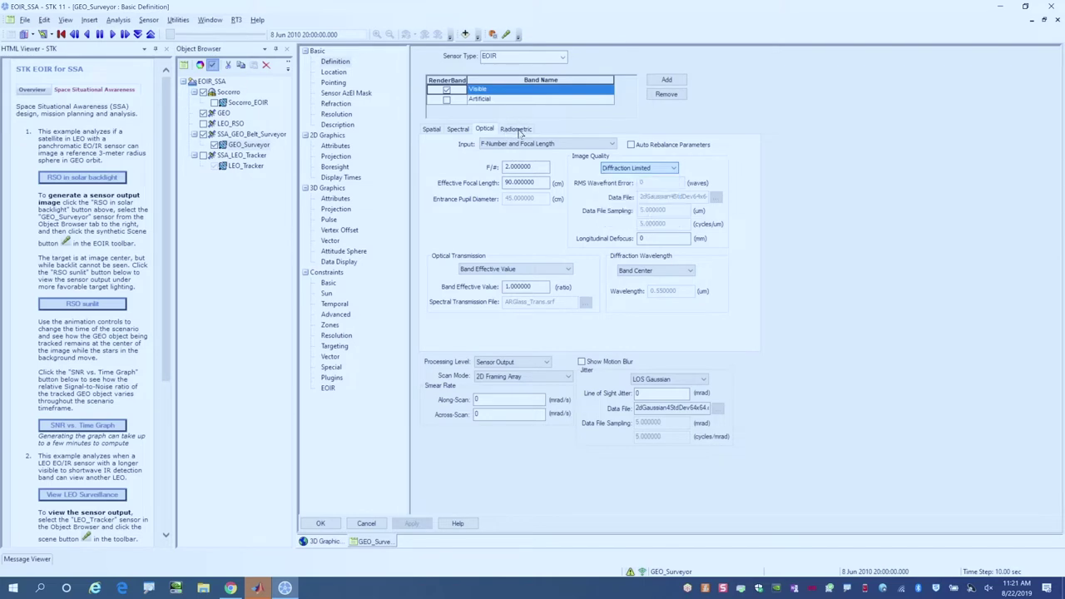
Step: Set GEO_Surveyor's radiometric input to Low Level and close its properties
click(519, 132)
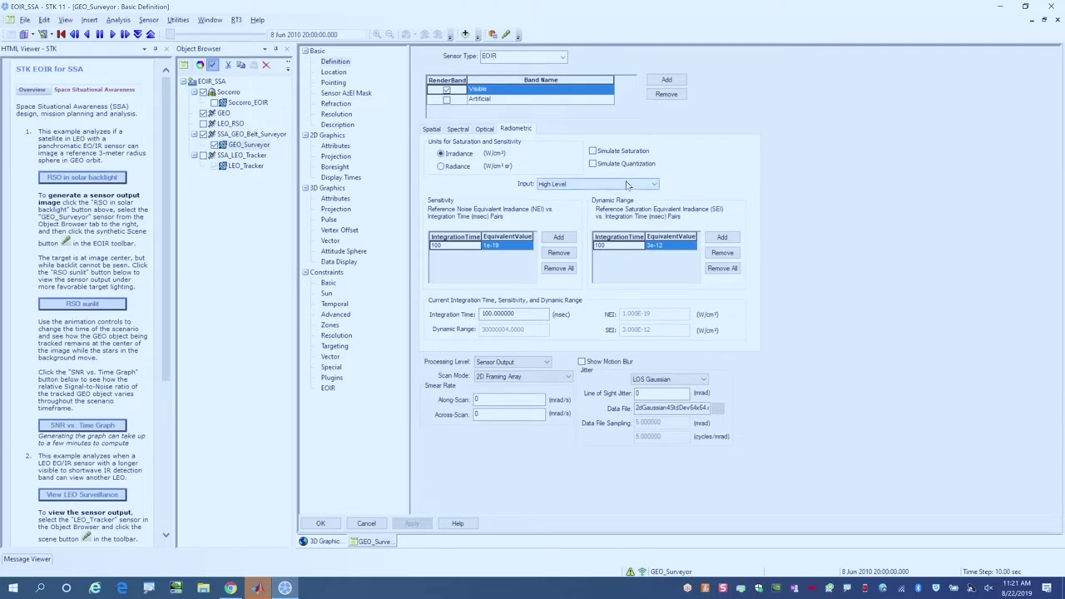
click(627, 185)
click(626, 201)
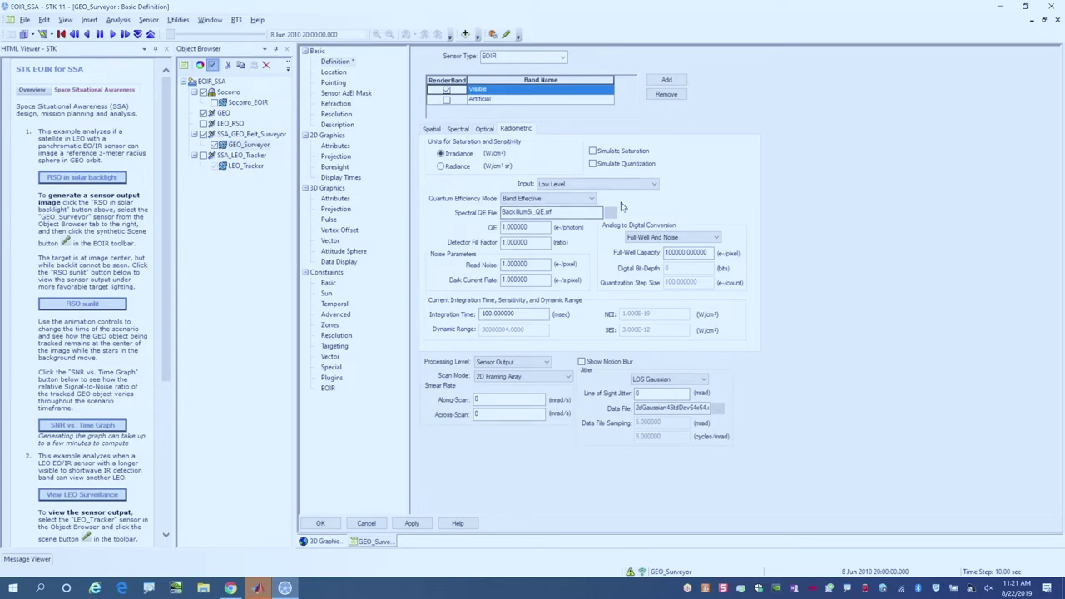
click(431, 129)
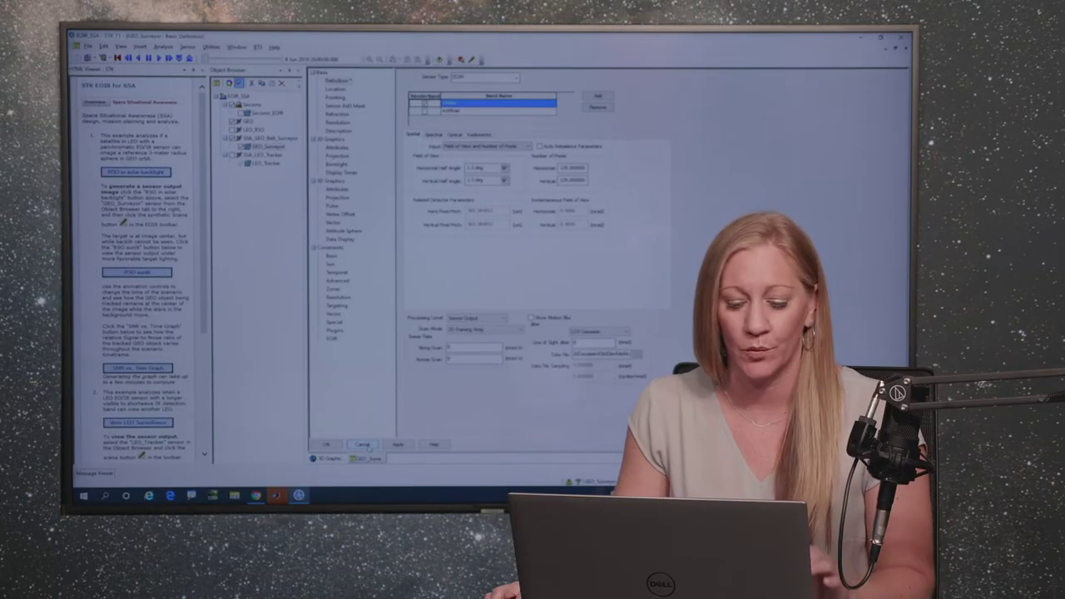
key(Return)
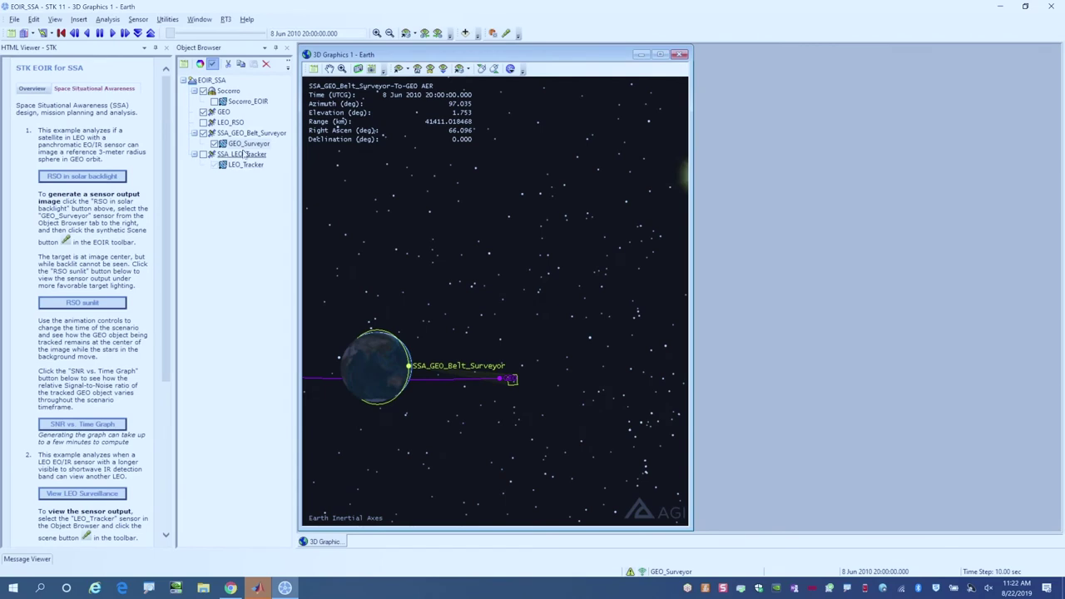
click(248, 143)
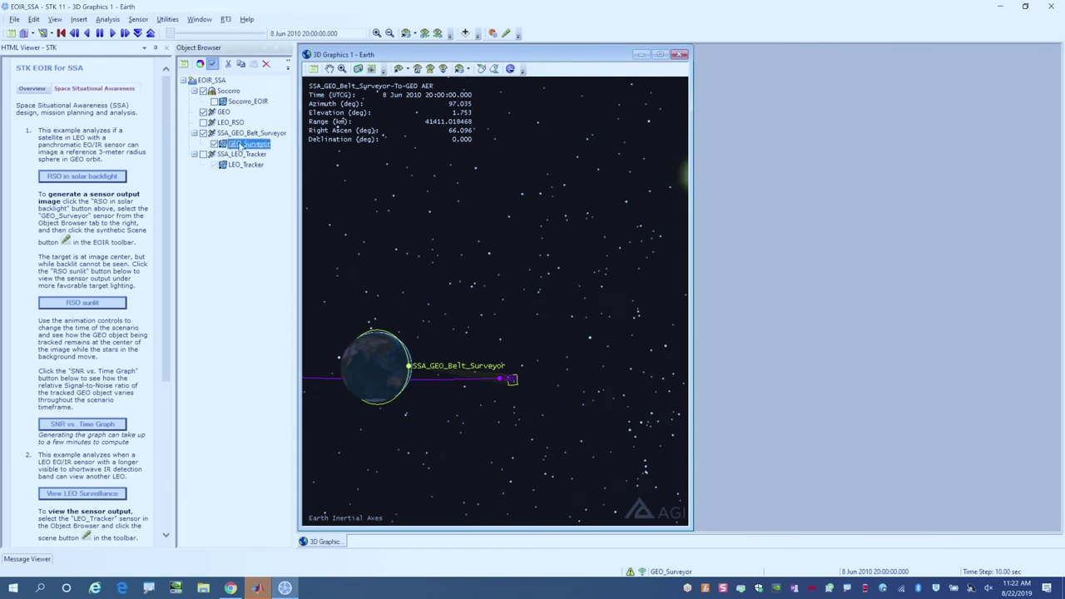
click(506, 33)
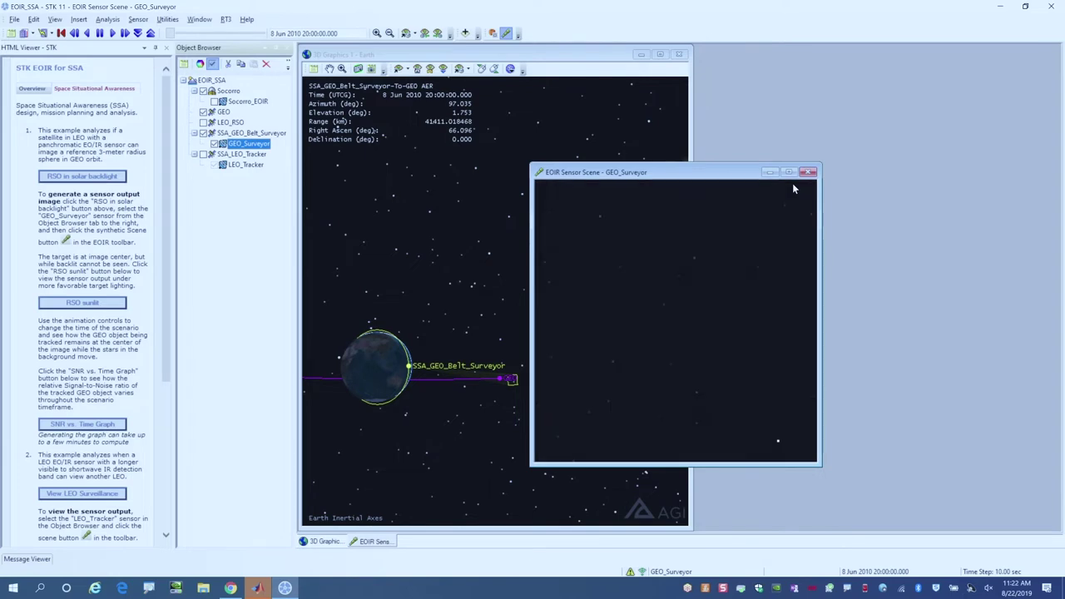
drag(703, 178, 892, 142)
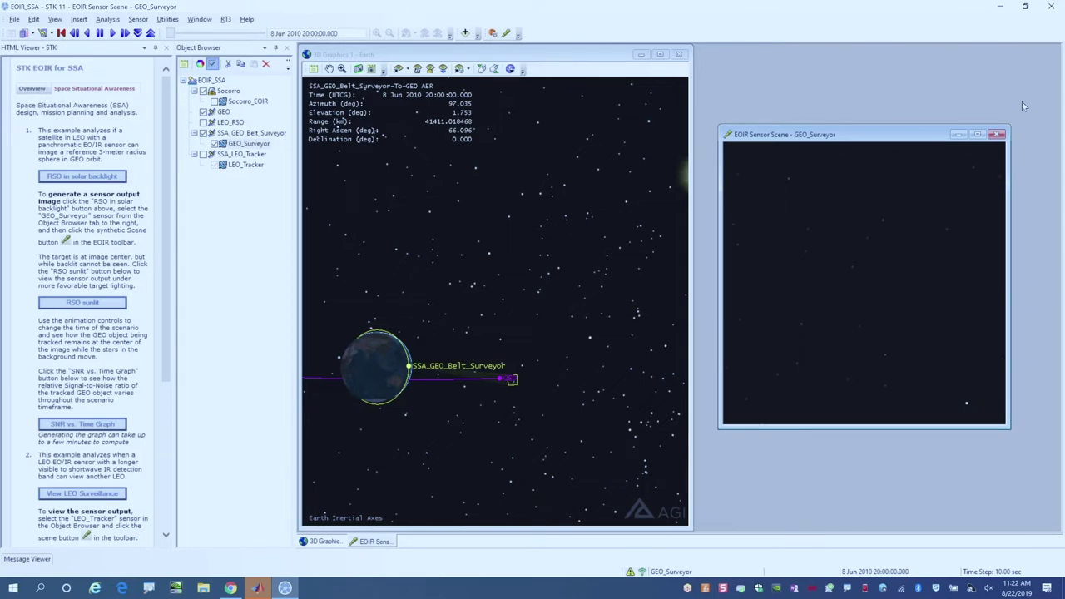
click(996, 134)
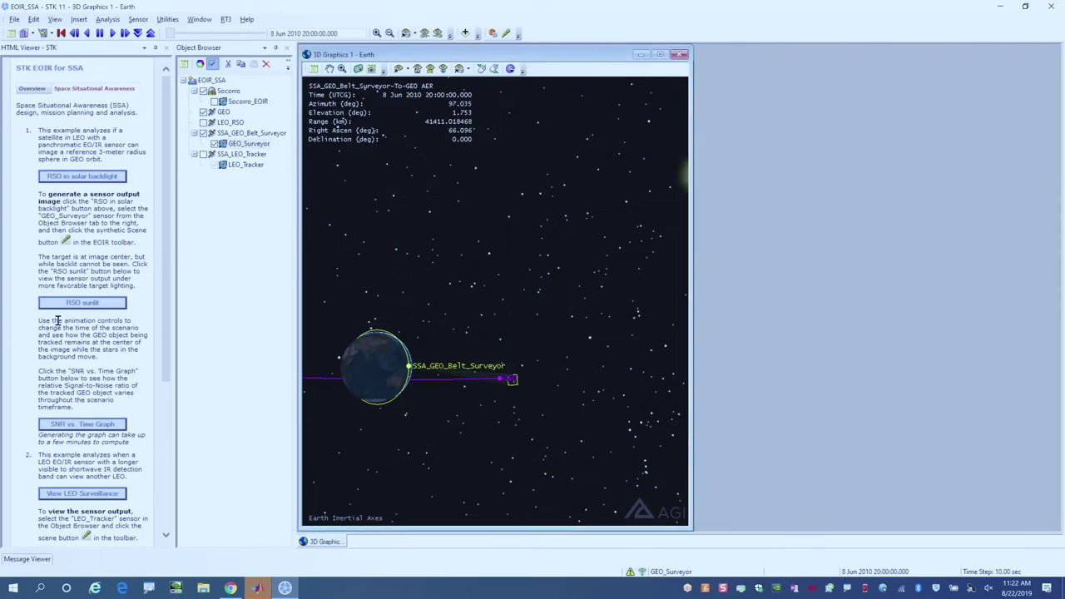
Step: Load the RSO sunlit case, show the GEO_Surveyor sensor scene, and step time to 04:11:50
click(77, 305)
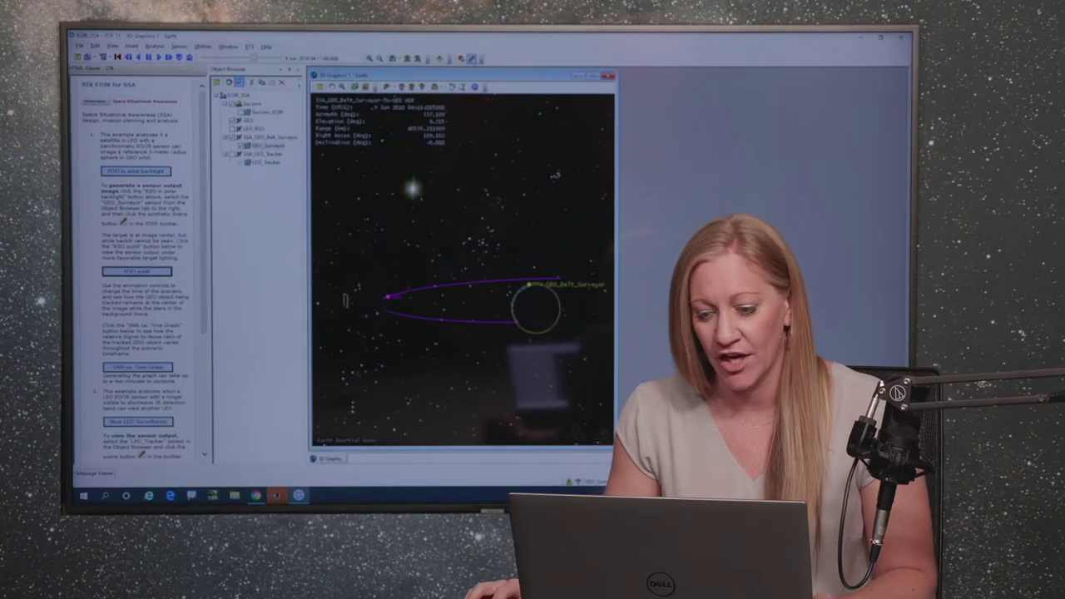
click(471, 58)
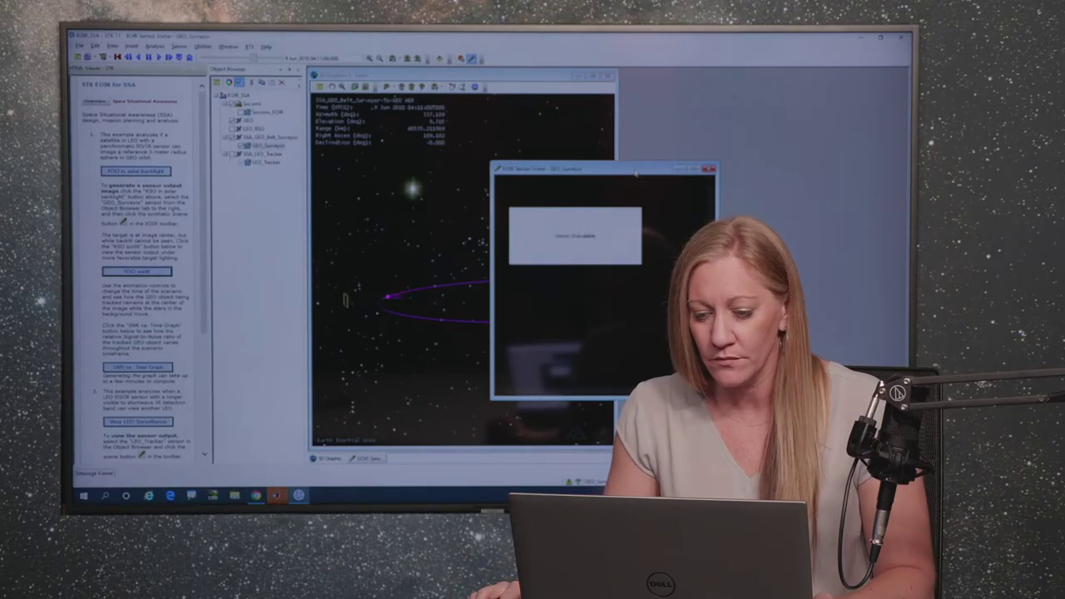
drag(582, 168, 740, 128)
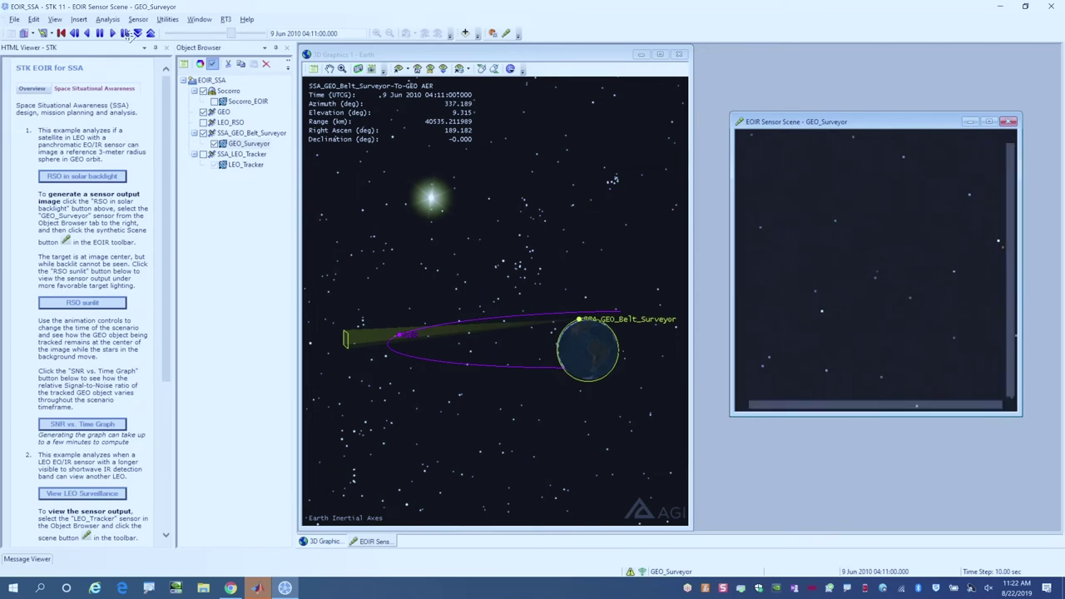
click(125, 33)
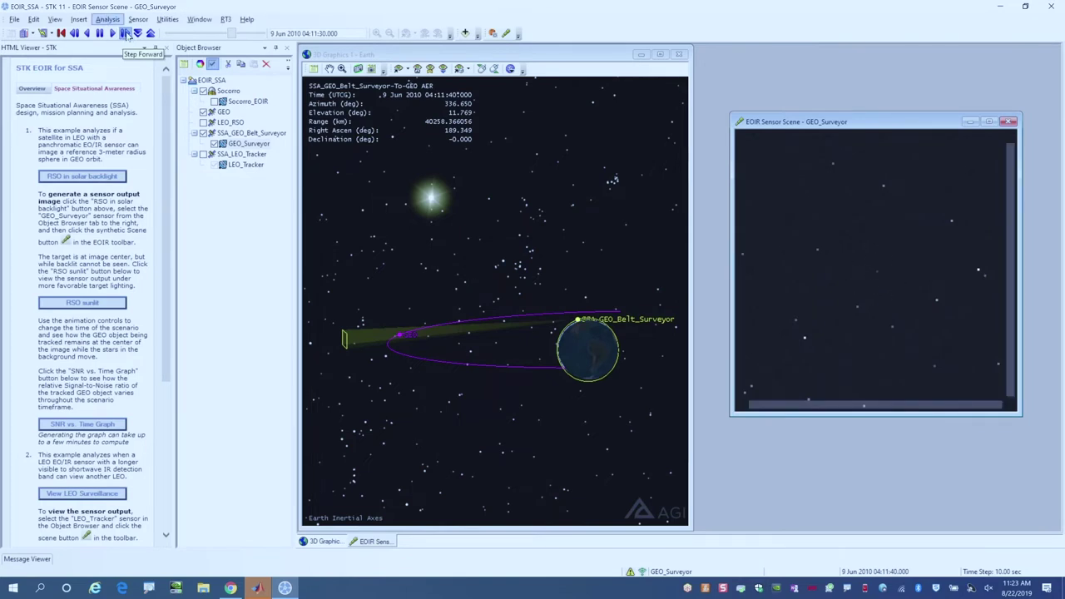
click(126, 33)
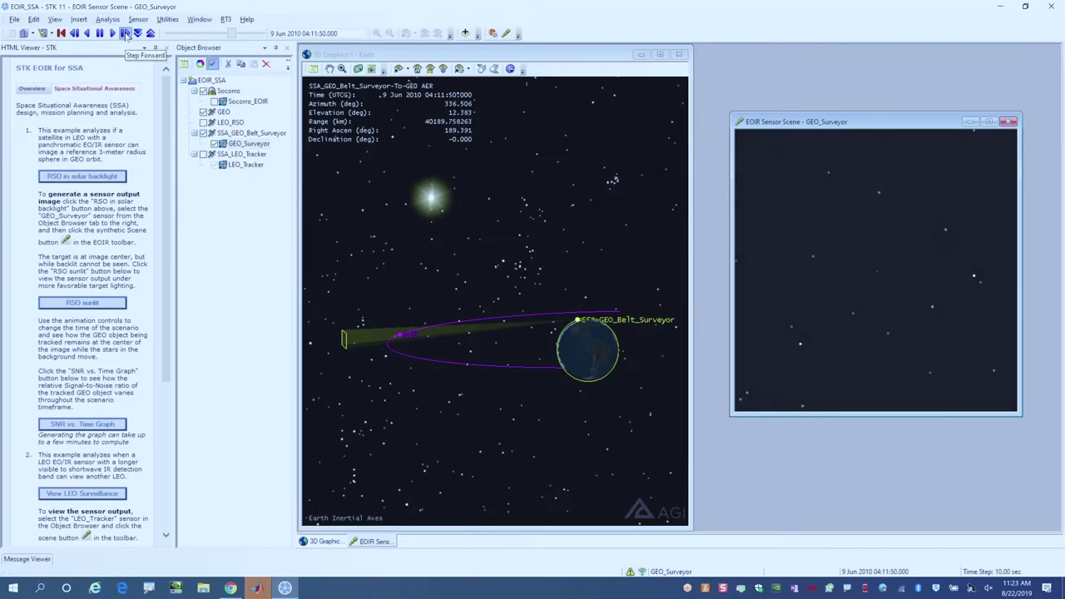
Step: Inspect the sensor scene Details for a star and then the GEO object, then close them
right_click(933, 161)
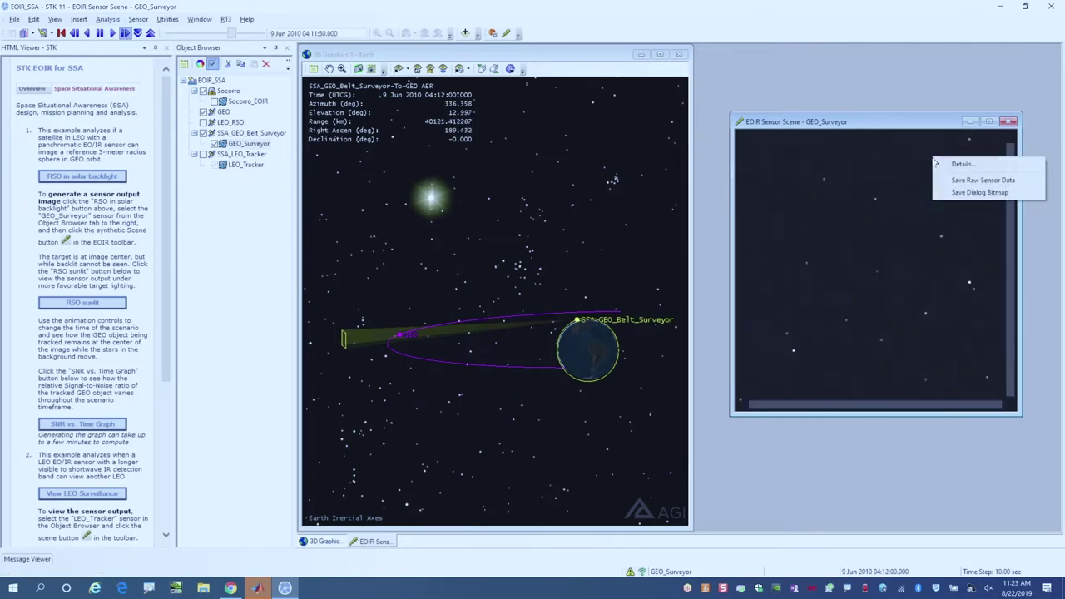
click(941, 164)
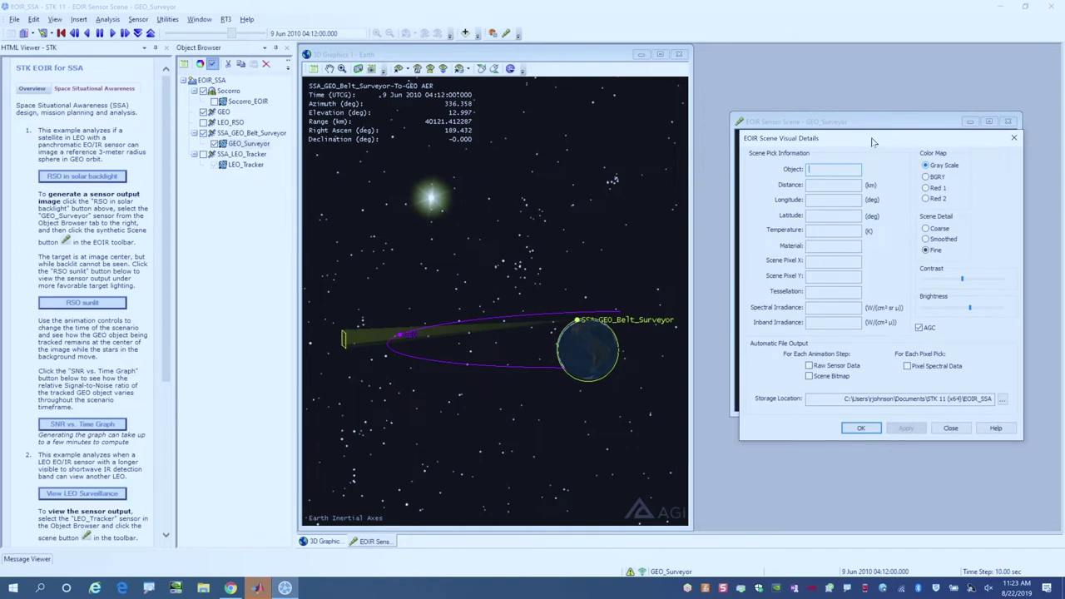
drag(873, 143, 549, 134)
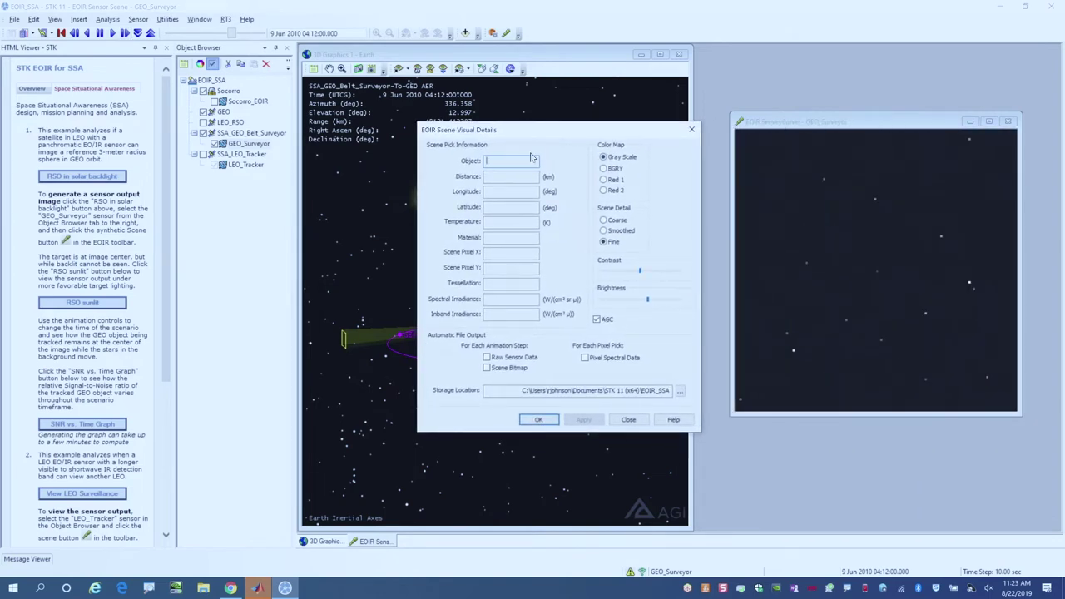
click(874, 198)
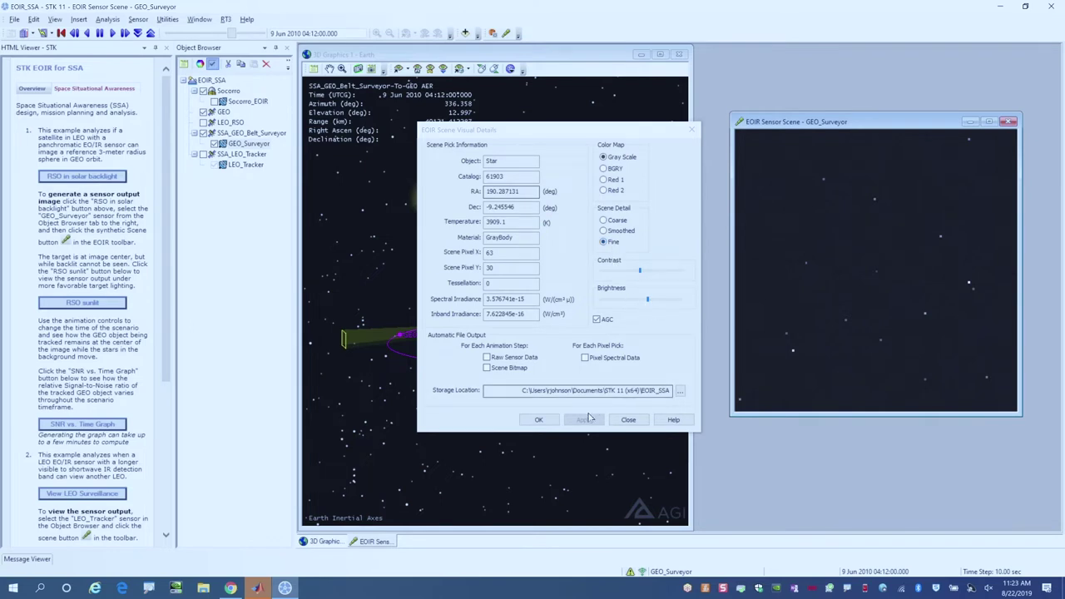
click(877, 277)
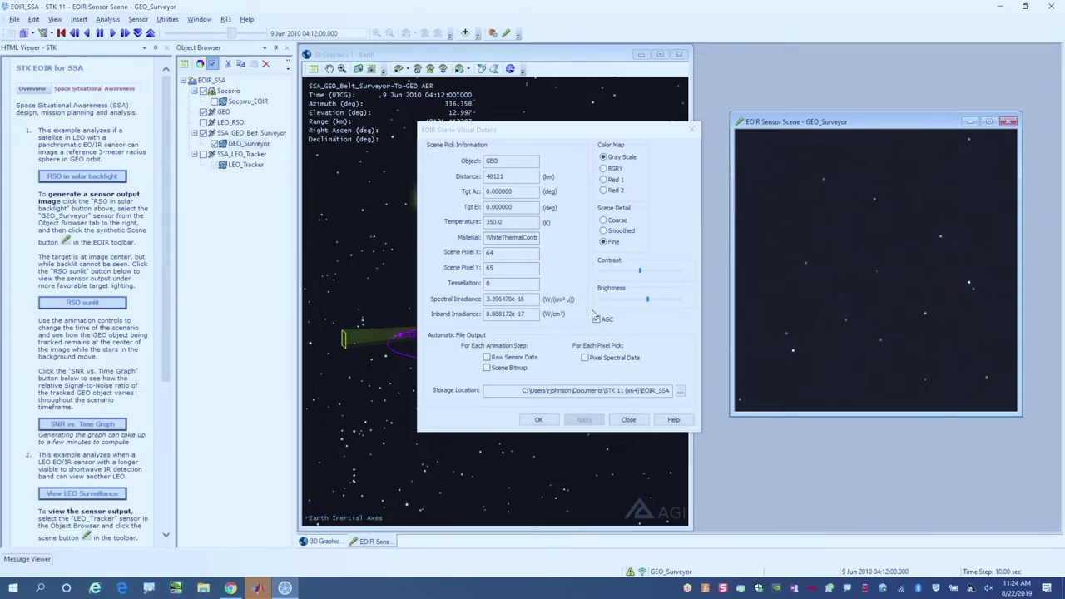
click(628, 420)
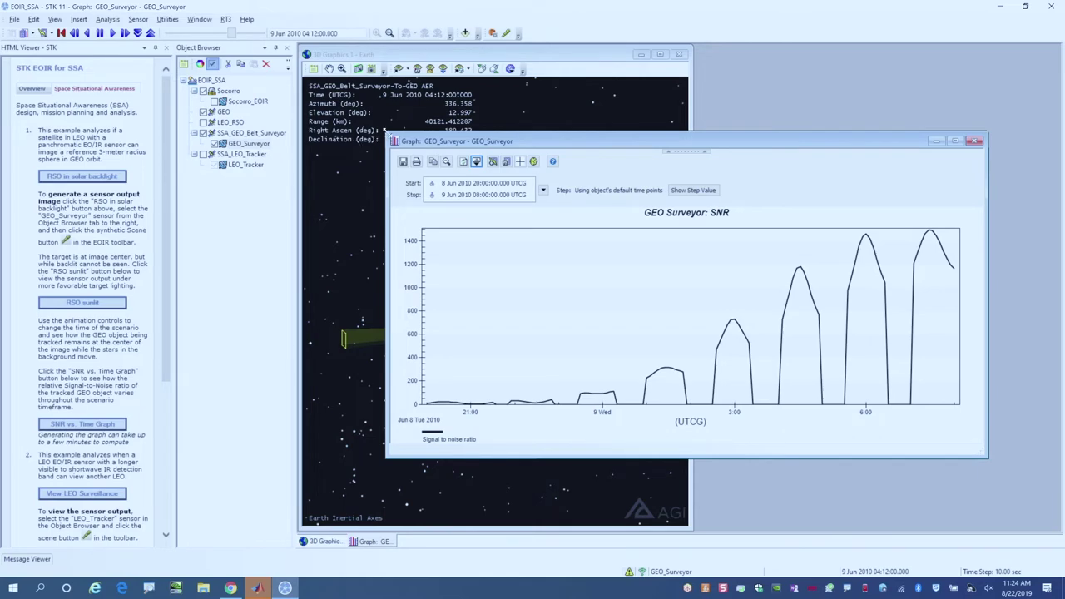
Step: Move the SNR graph aside and animate the scenario forward to about 07:17
drag(476, 141, 653, 49)
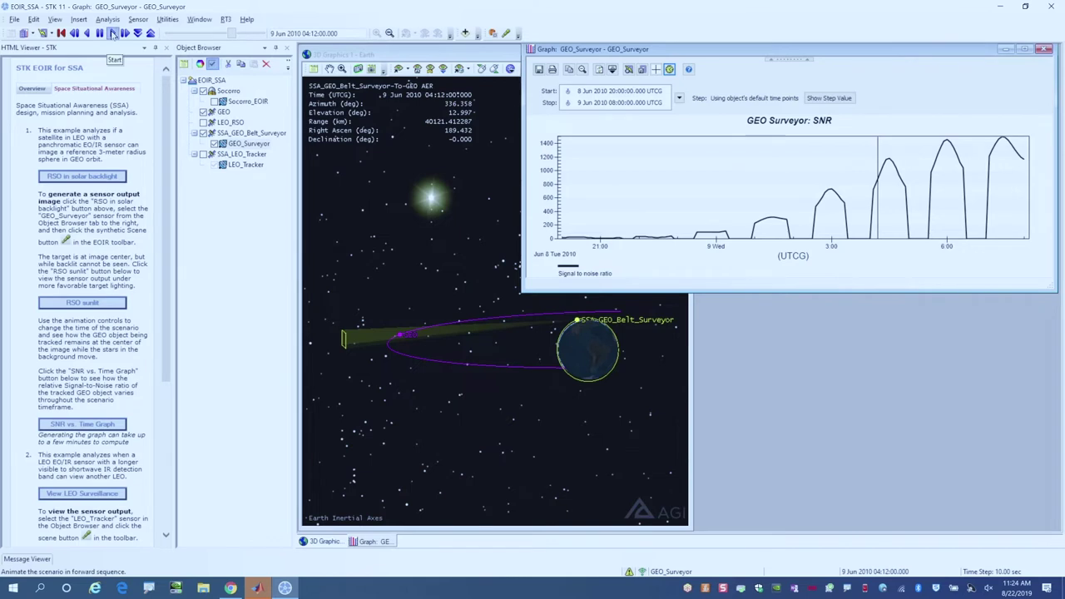
click(113, 33)
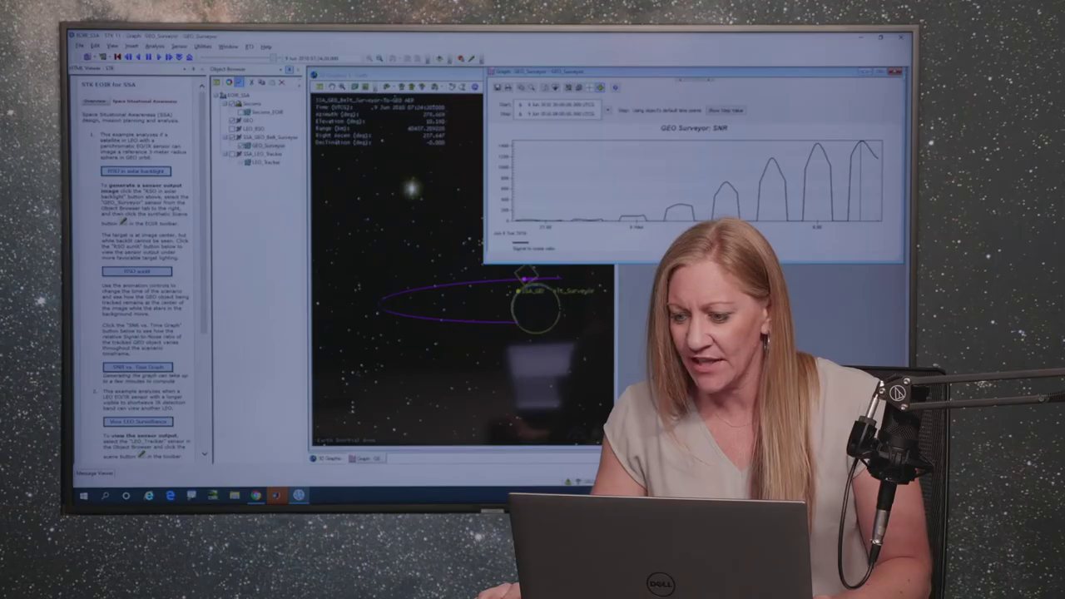
Step: Close the GEO SNR graph and load the View LEO Surveillance case from the HTML Viewer
key(ctrl+F4)
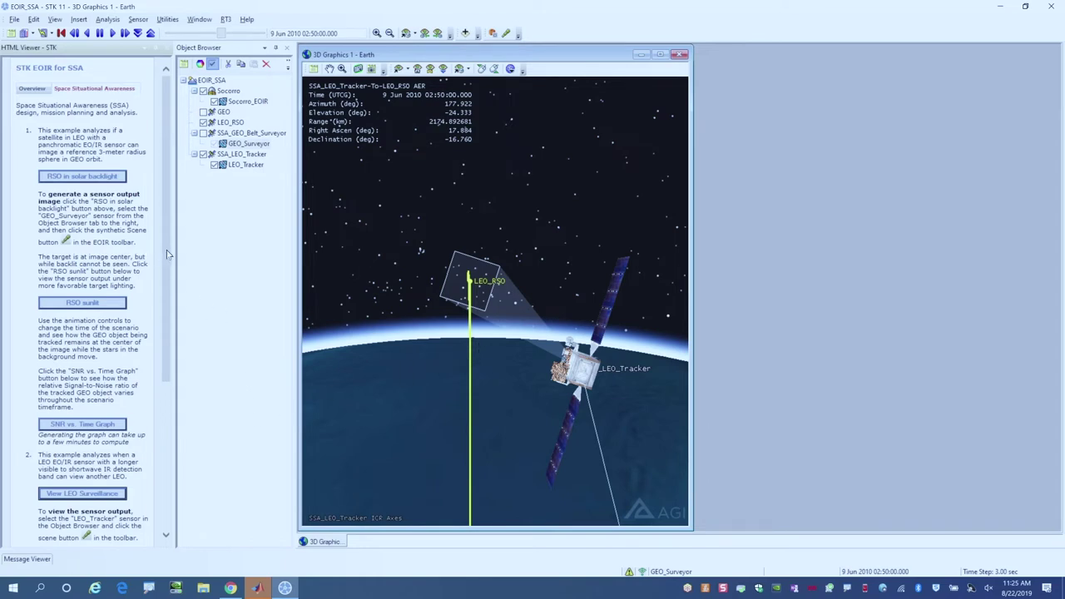
drag(166, 254, 173, 341)
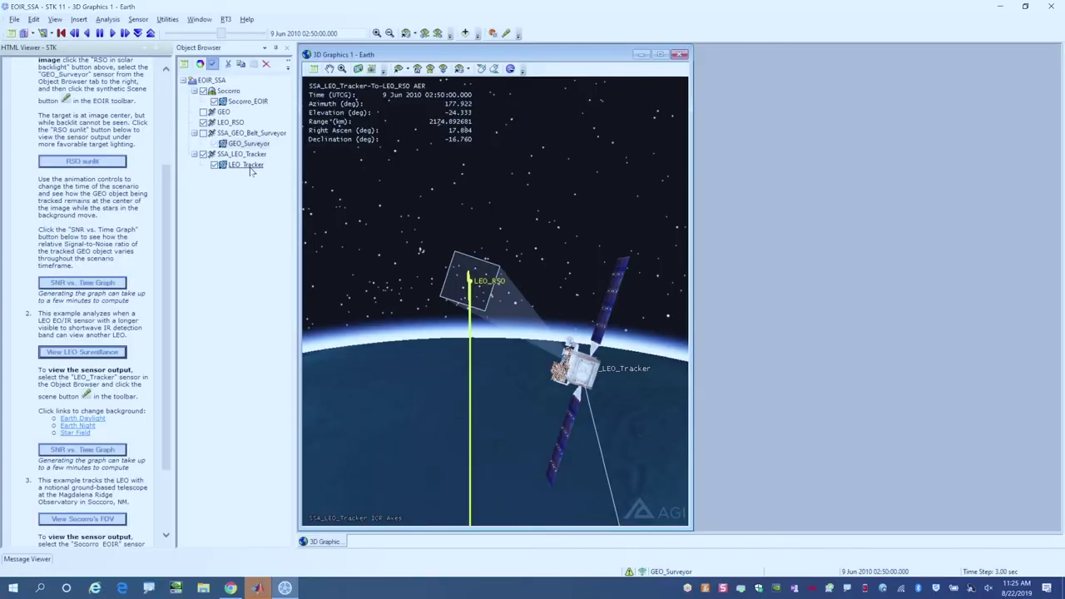
Step: Open the LEO_Tracker EOIR sensor scene beside the 3D view and step time to 03:08:52
click(506, 33)
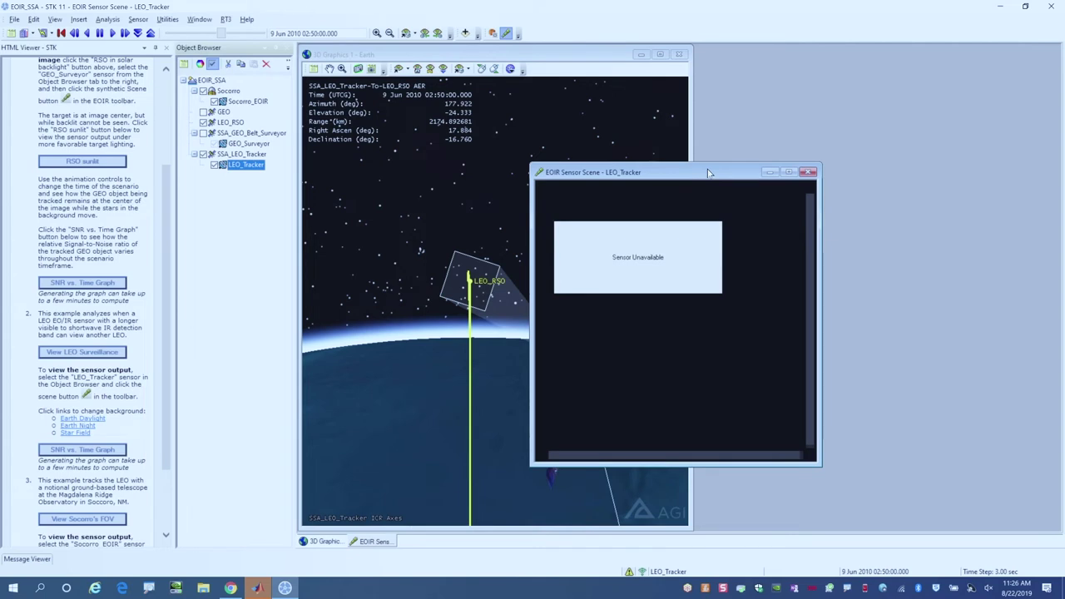
drag(707, 173, 894, 127)
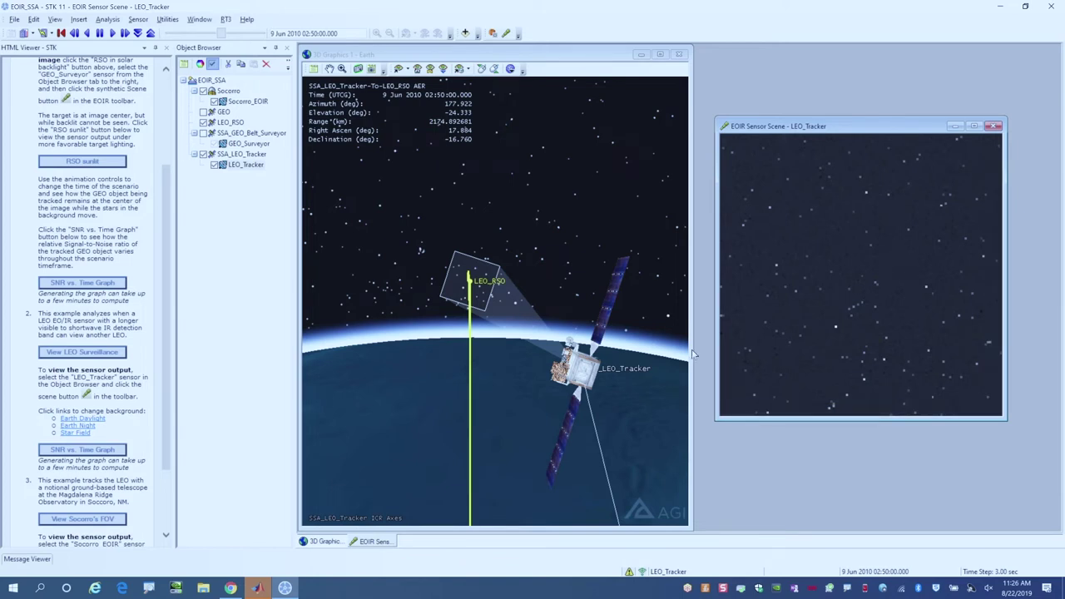
click(125, 33)
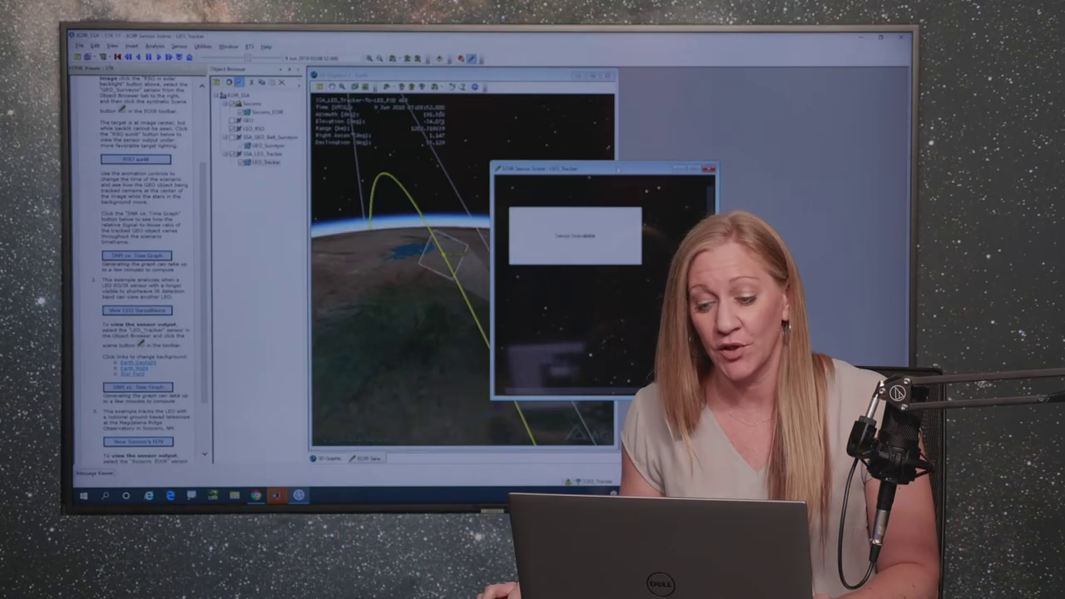
drag(583, 168, 724, 90)
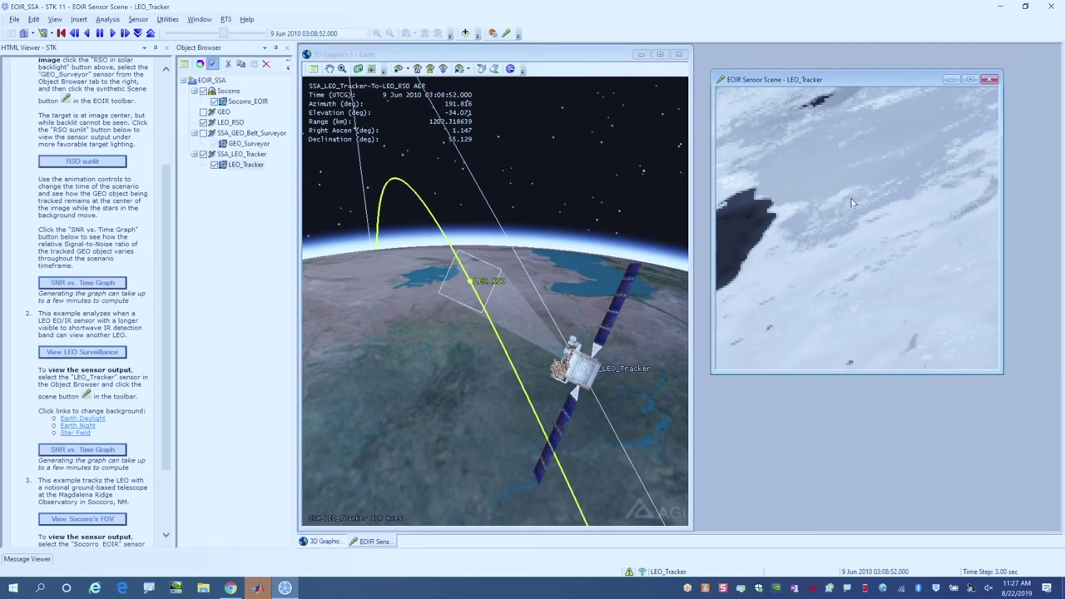
Step: Close the LEO_Tracker EOIR sensor scene
click(990, 80)
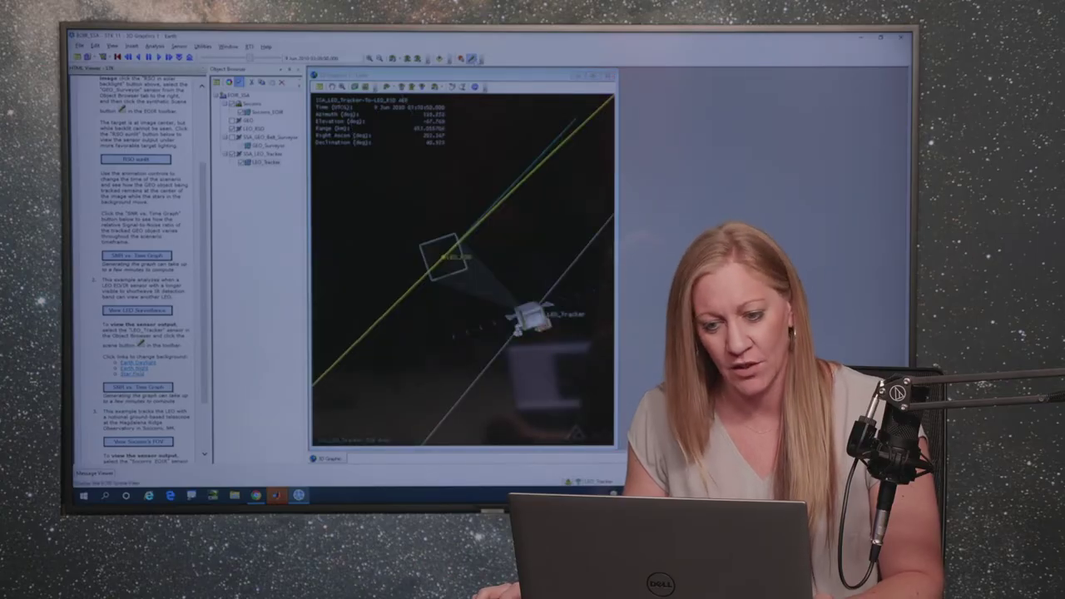
Step: Reopen the LEO_Tracker EOIR sensor scene and move it clear of the satellite
click(471, 58)
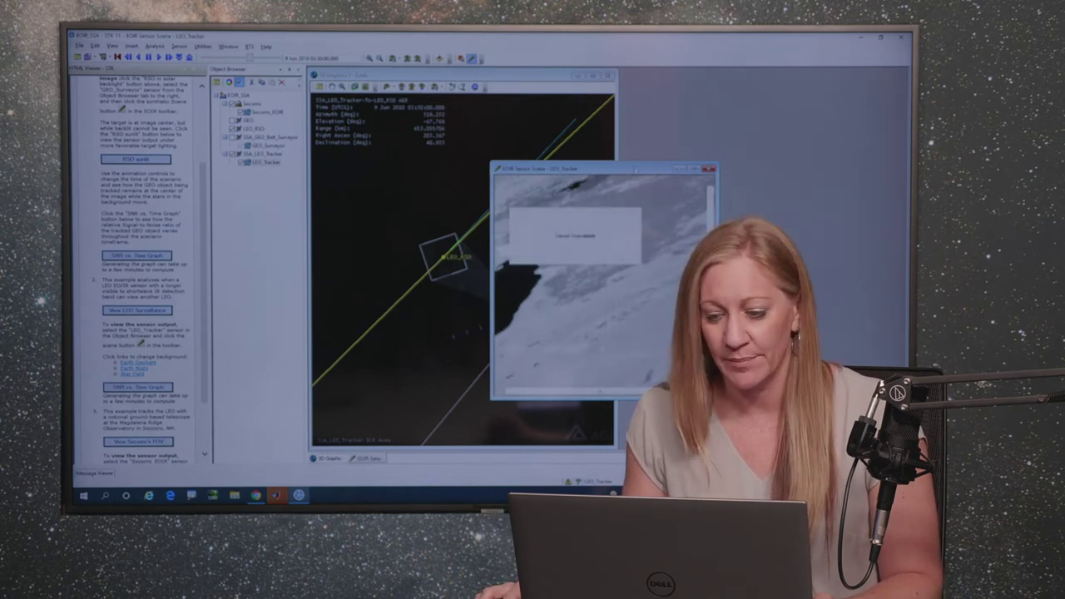
drag(599, 168, 744, 110)
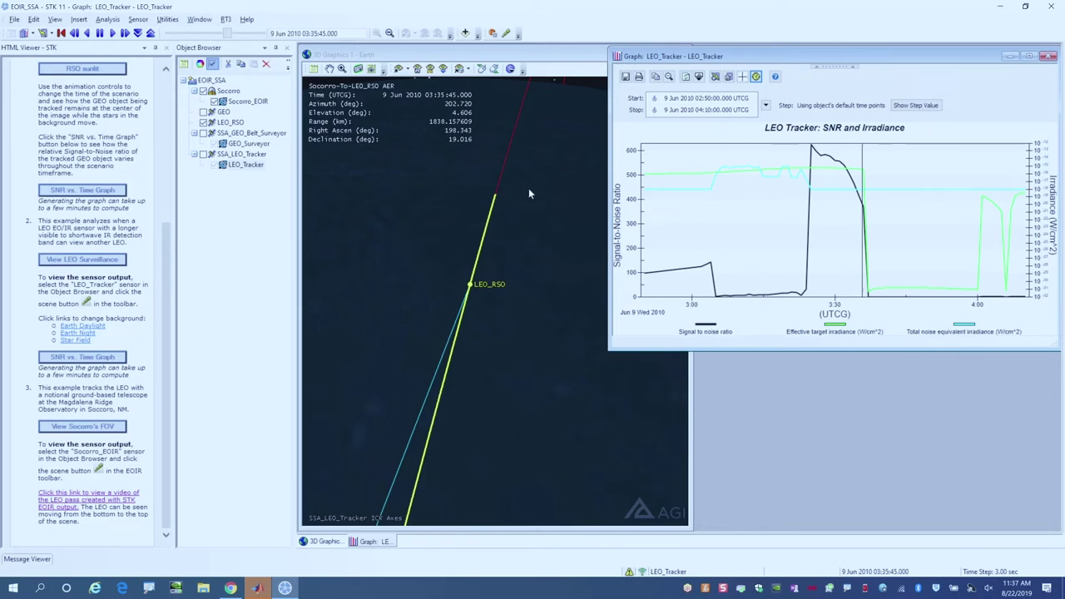
Step: Show the Socorro ground telescope's field of view tracking LEO_RSO at 476.09 km range
mouse_move(865, 176)
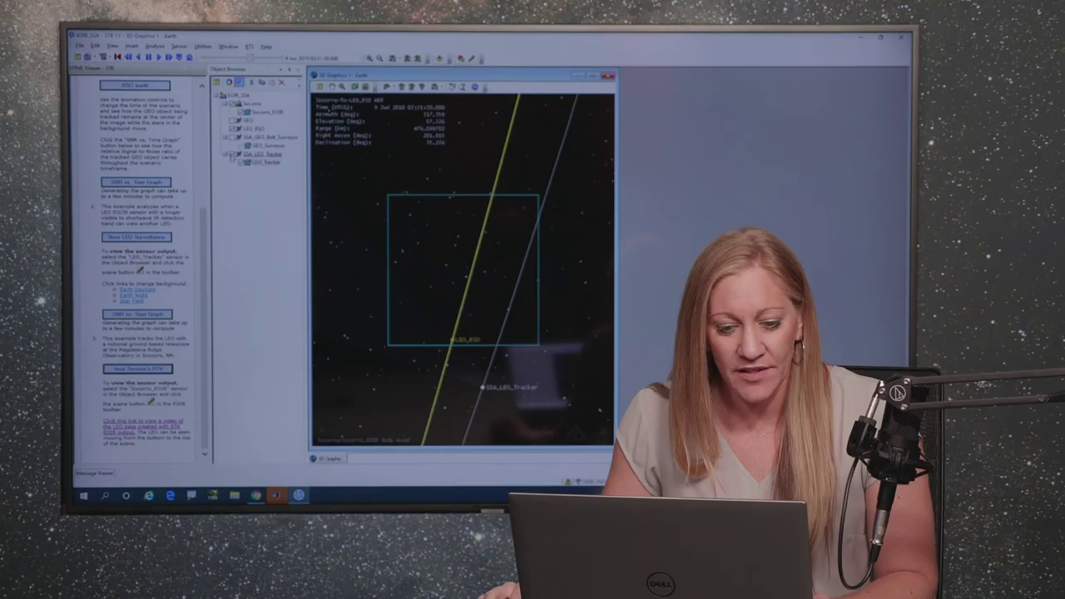
Step: Hide SSA_LEO_Tracker from the 3D view and advance the scenario five half-second steps
click(204, 155)
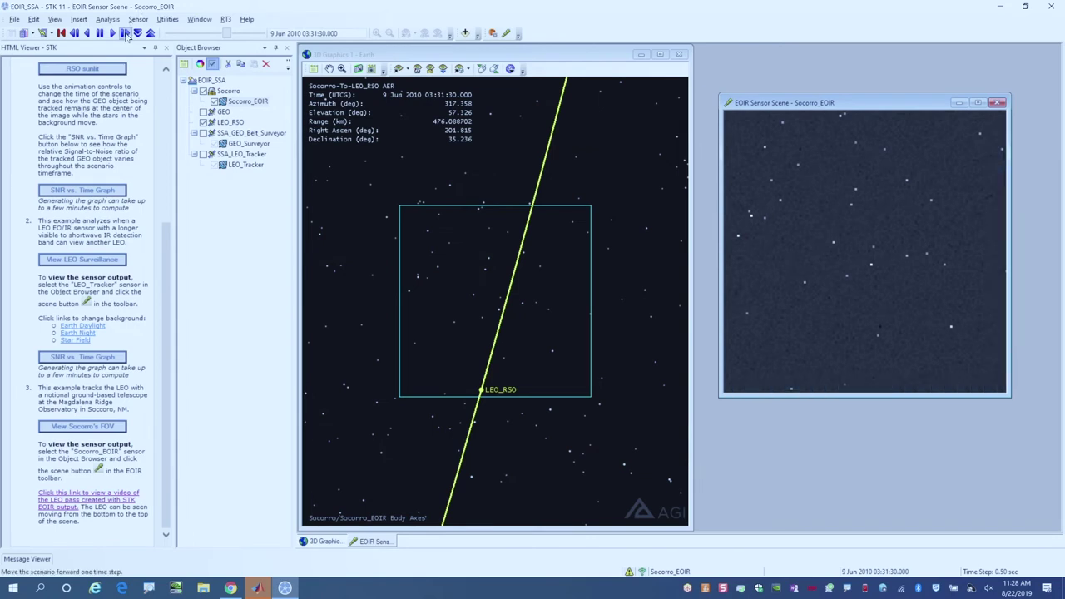
click(126, 34)
click(126, 34)
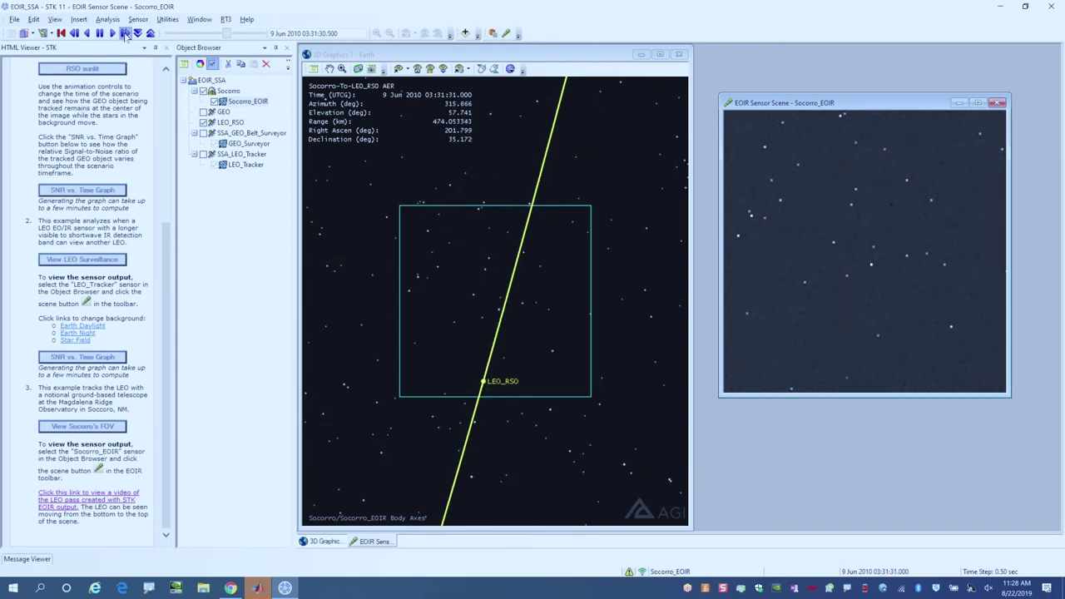
click(126, 33)
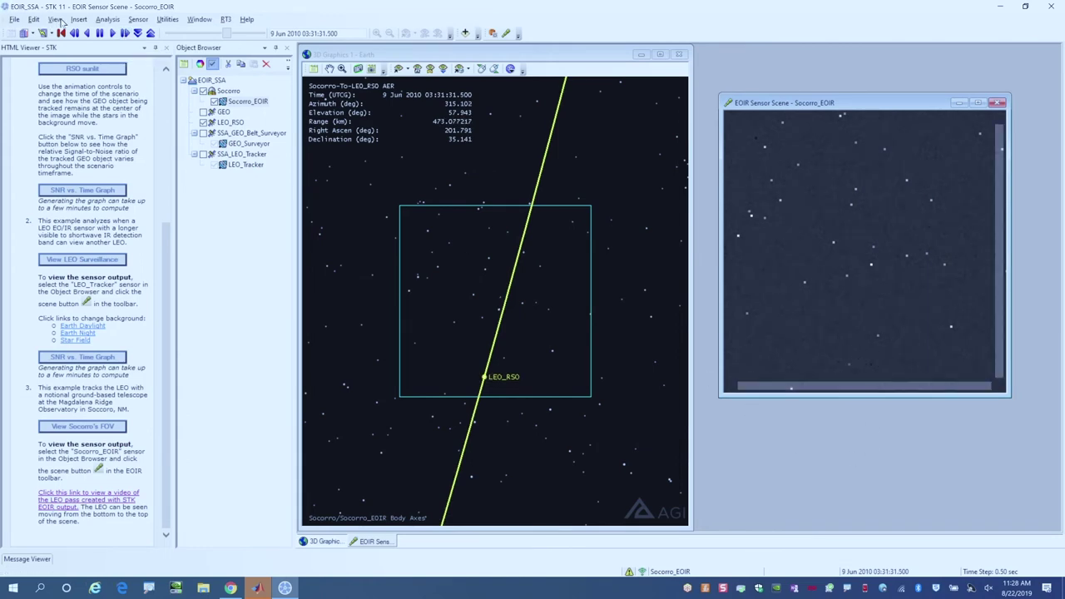
click(126, 34)
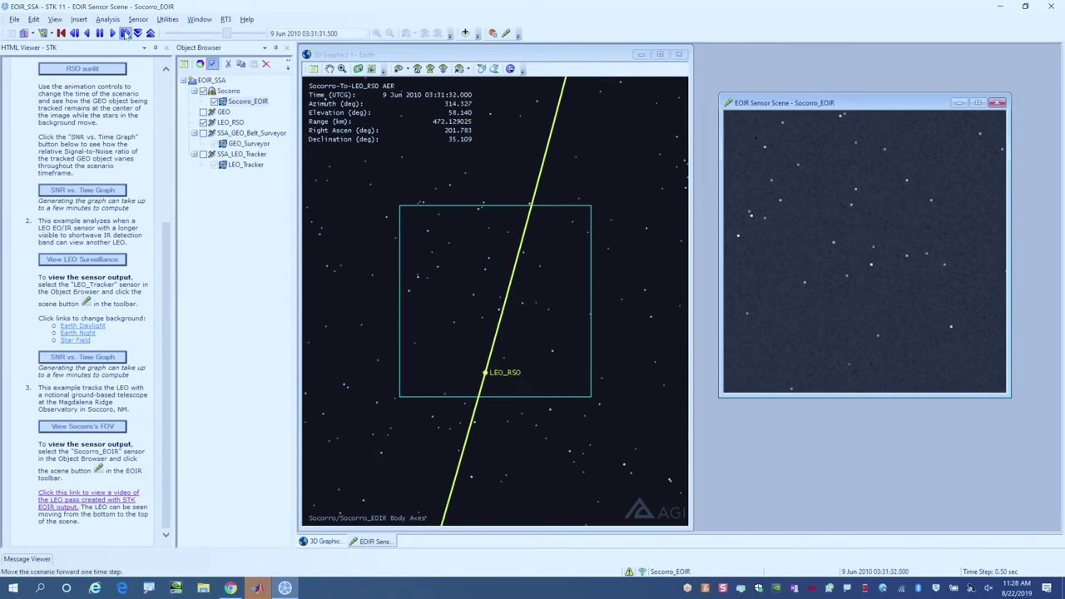
click(125, 34)
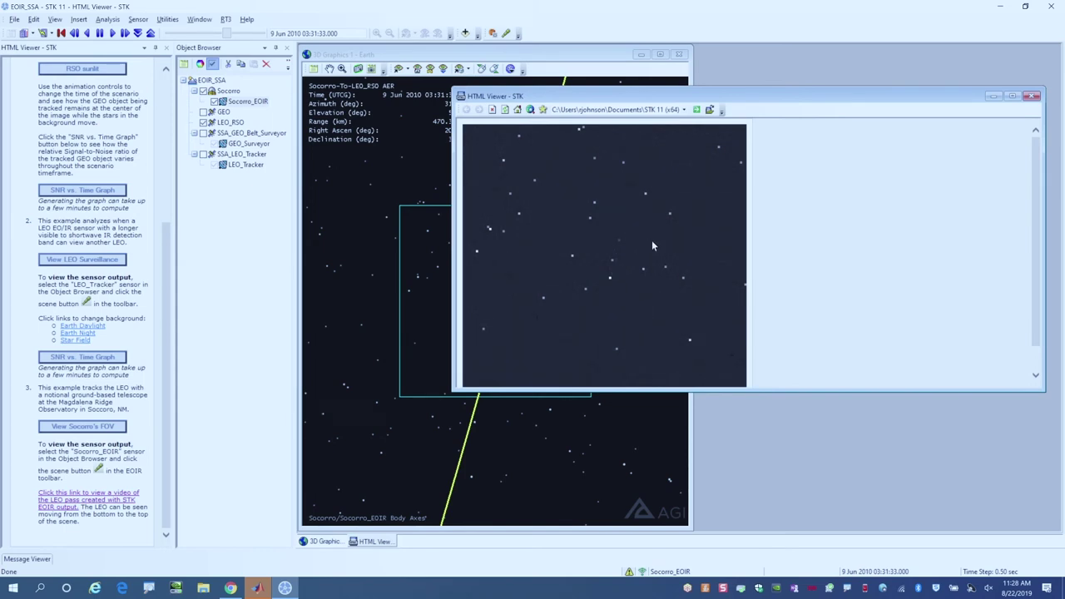
Step: Close the LEO pass video window
click(1031, 97)
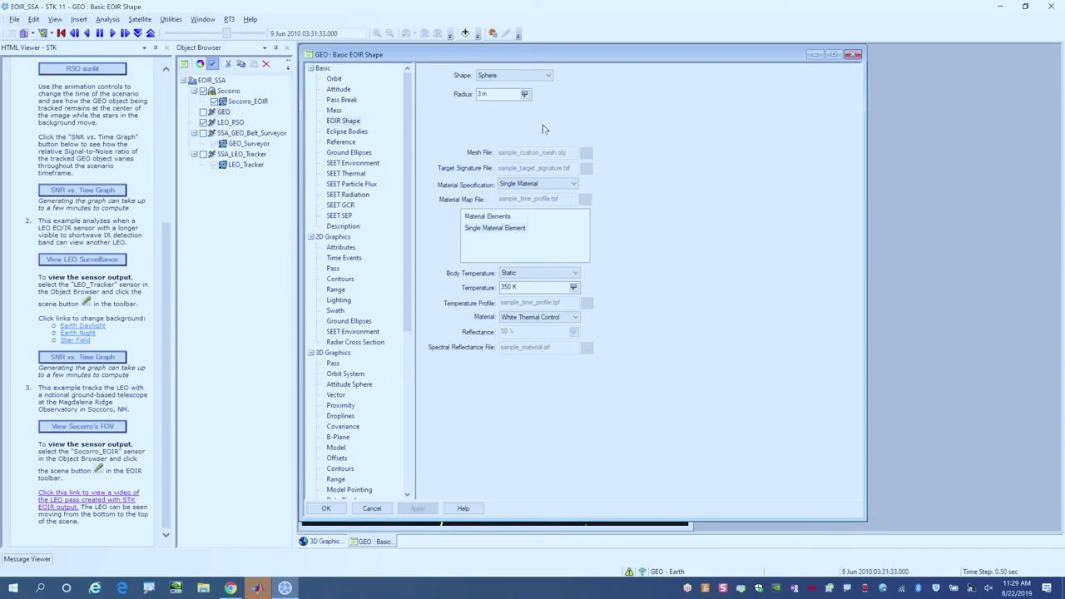
Step: Set the EOIR shape to LEOImaging with a Time Profile body temperature, then close the properties
click(526, 76)
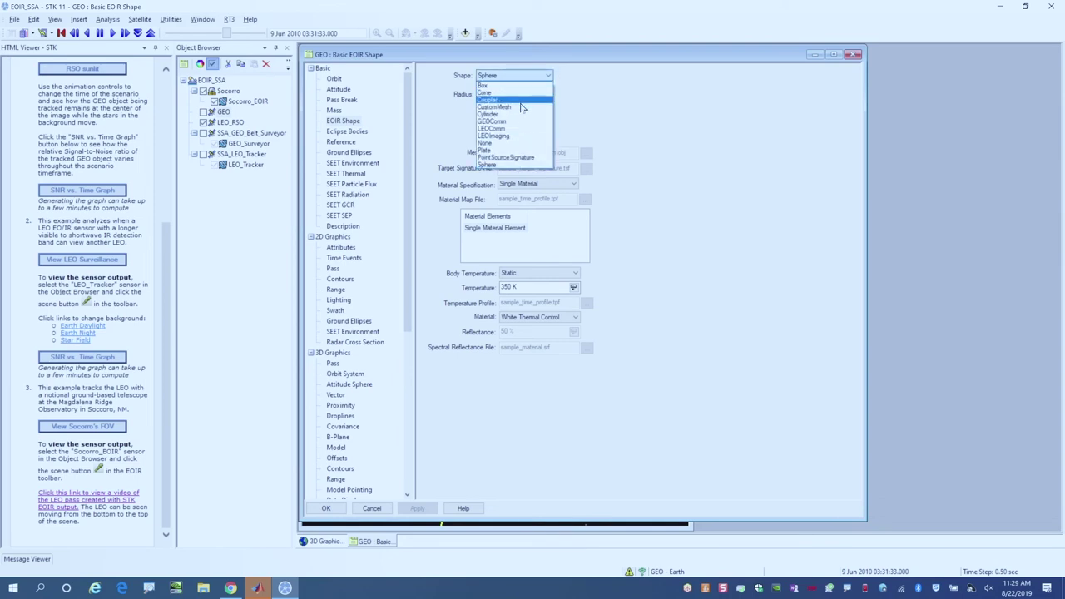
click(526, 136)
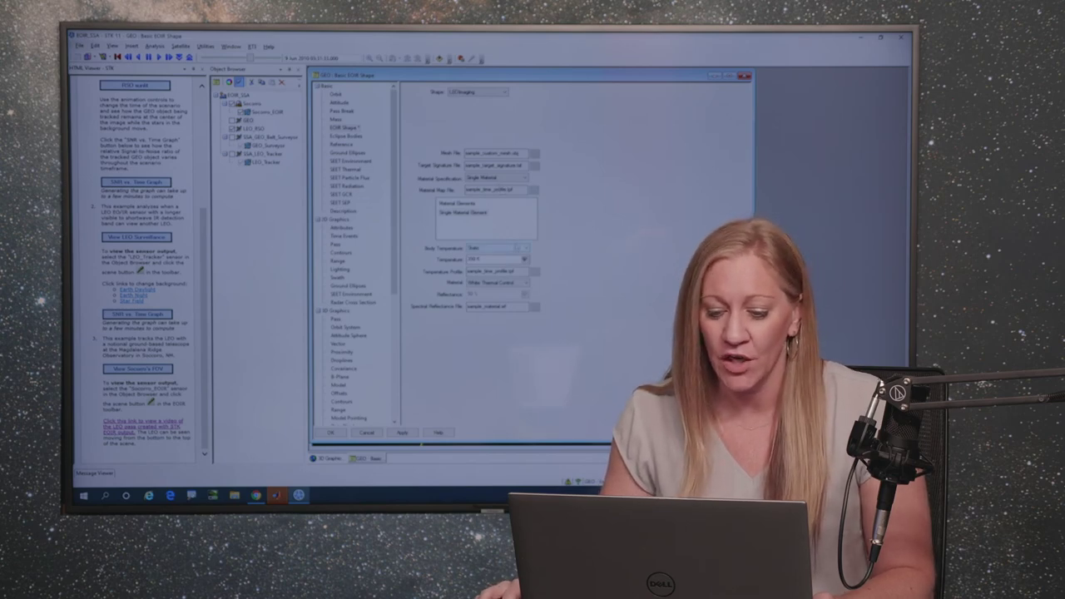
click(566, 275)
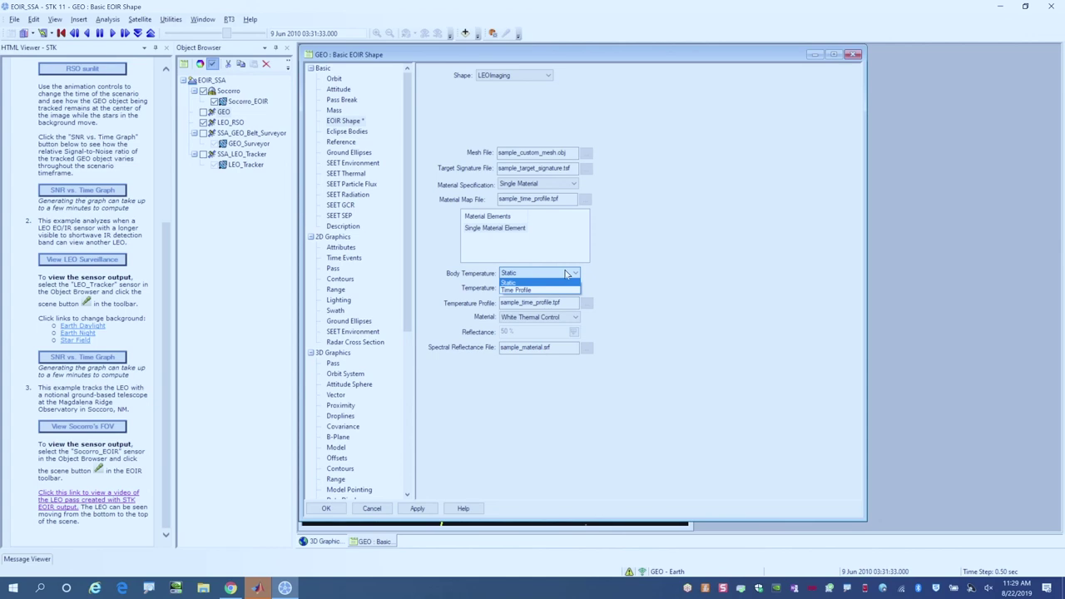
click(563, 289)
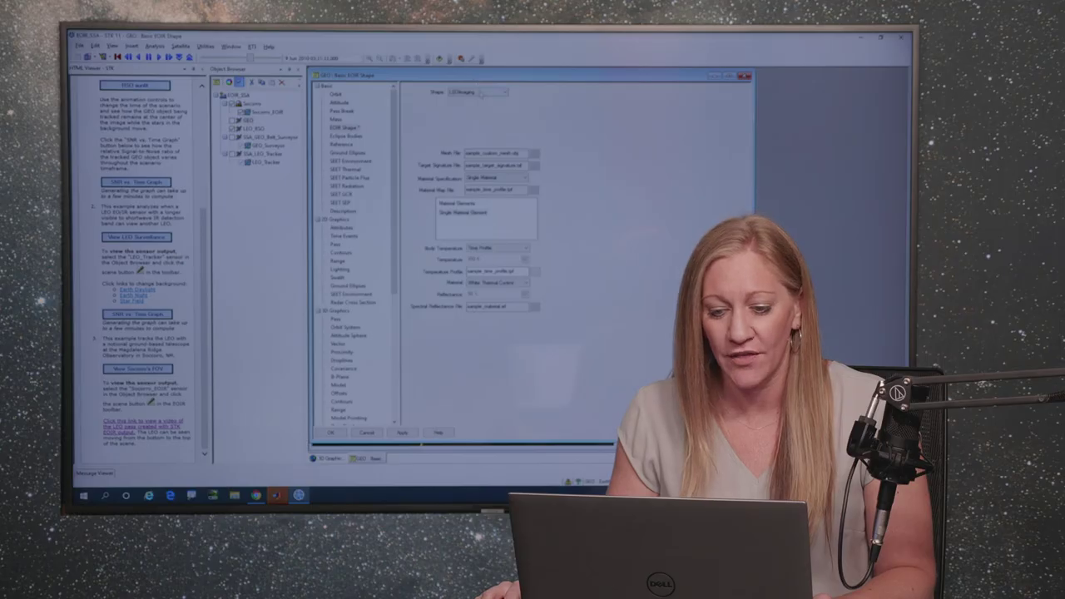
click(503, 92)
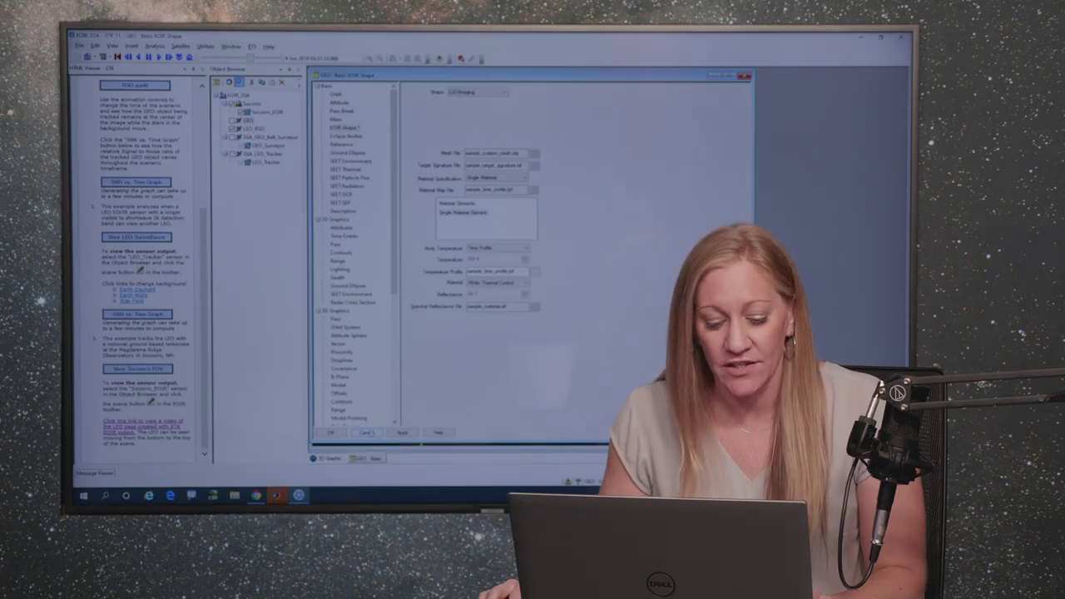
key(Return)
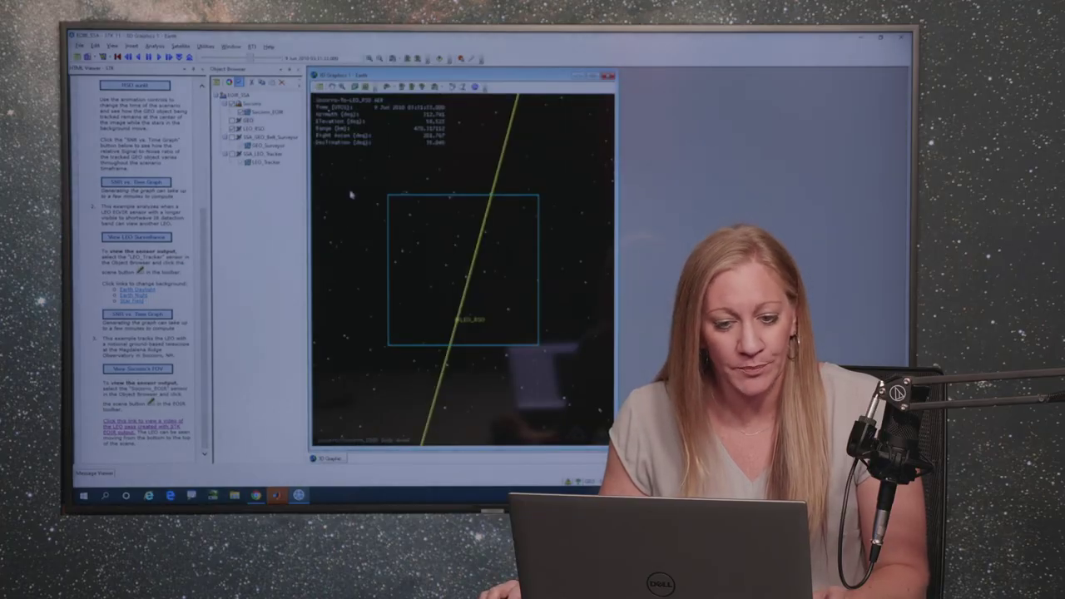